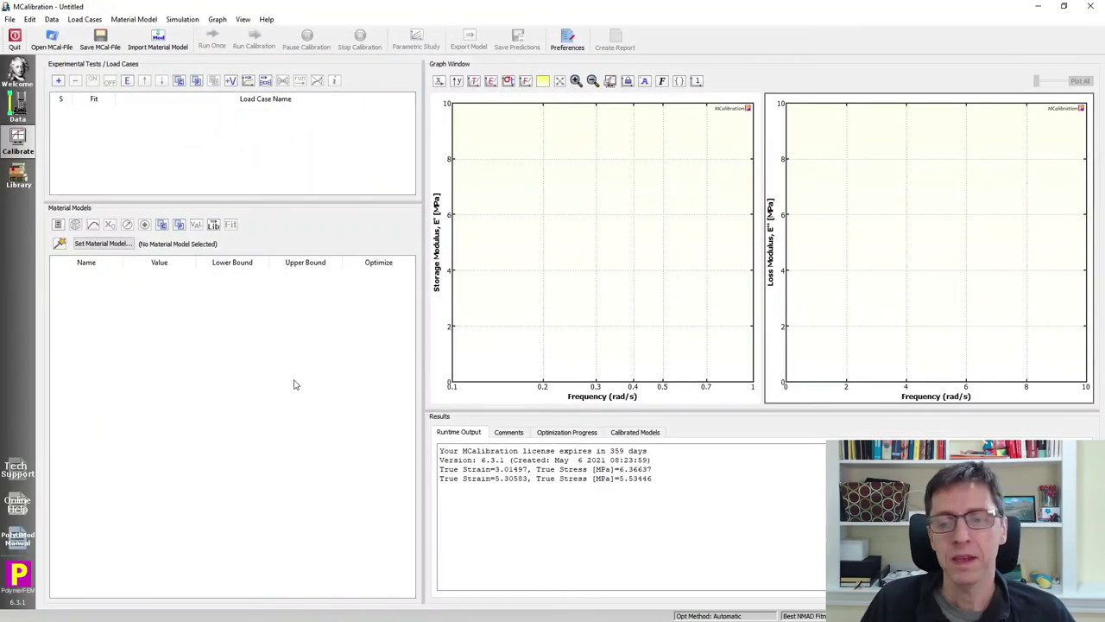
# Step: Select the storage modulus graph, add a new load case and open the Load Case Type list
pyautogui.click(556, 299)
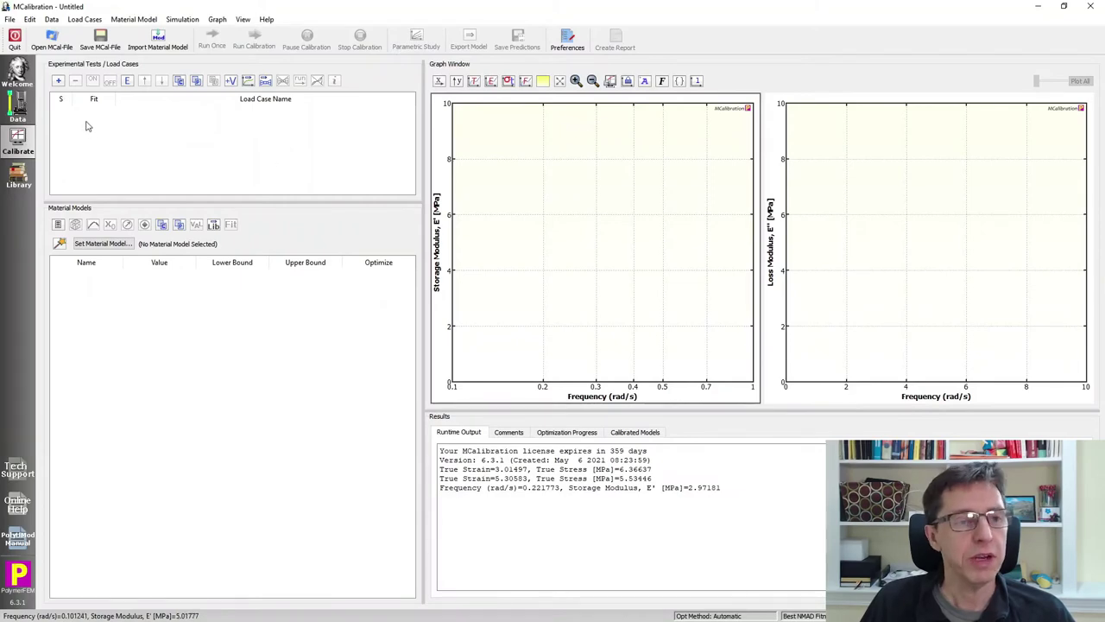
pyautogui.click(60, 83)
pyautogui.click(257, 86)
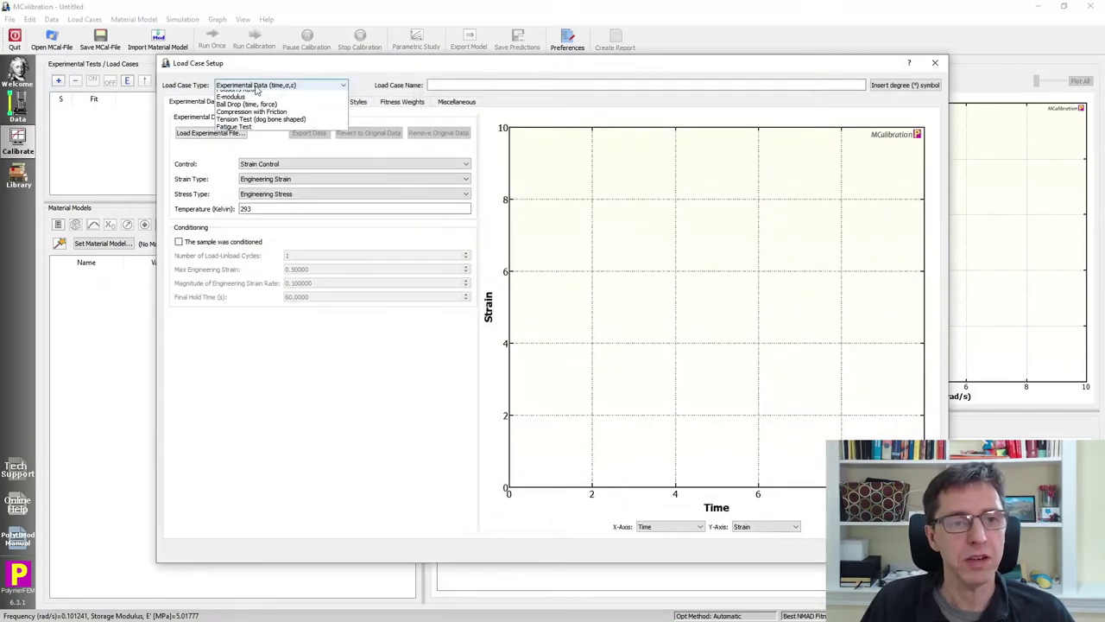
# Step: Load d8_test_1.csv as Dynamic Data (E', E'') with the frequency column read in rad/s
pyautogui.click(257, 110)
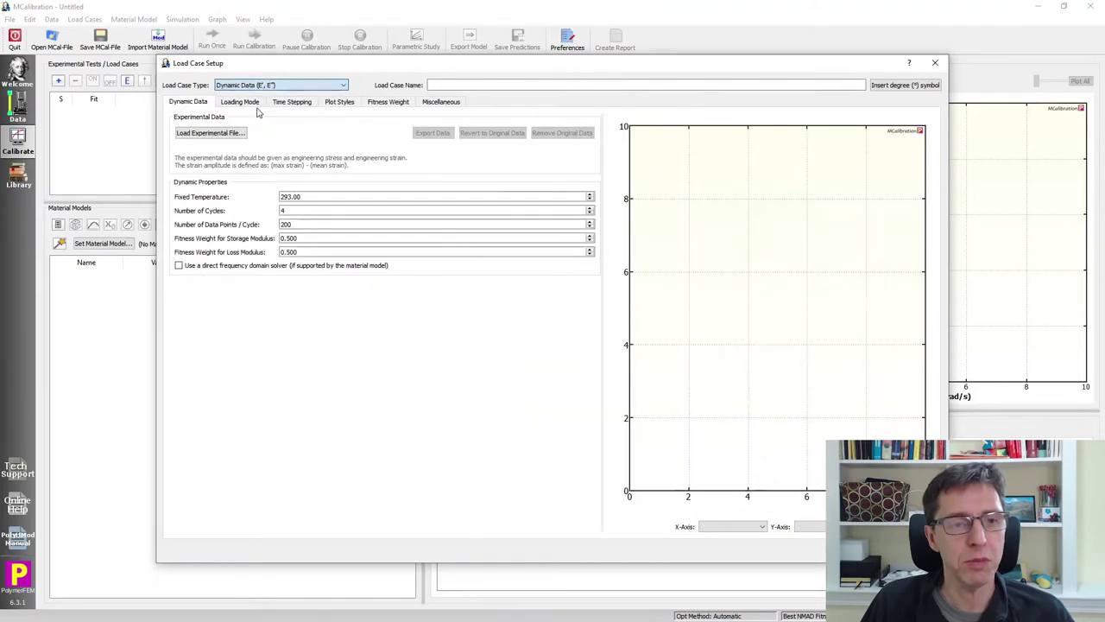
pyautogui.click(242, 133)
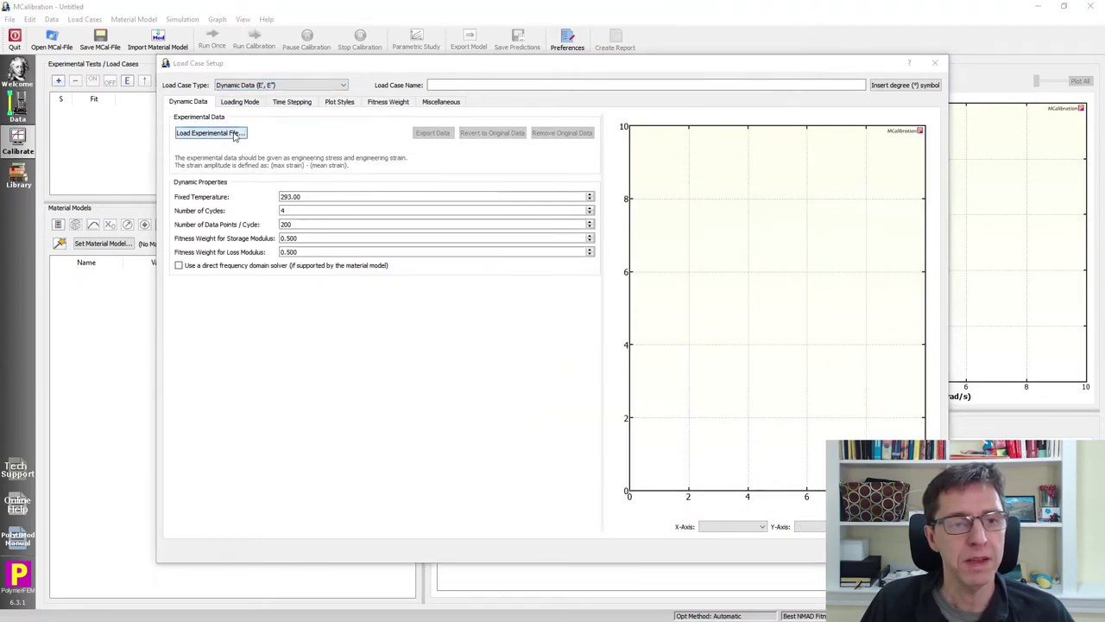
pyautogui.click(357, 170)
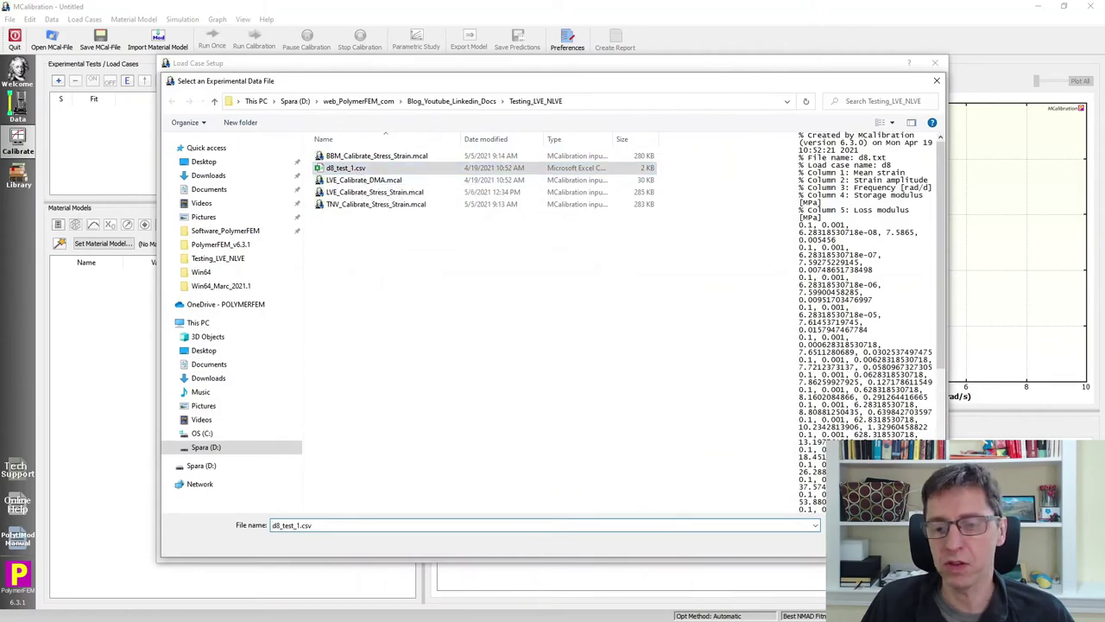
pyautogui.press('Return')
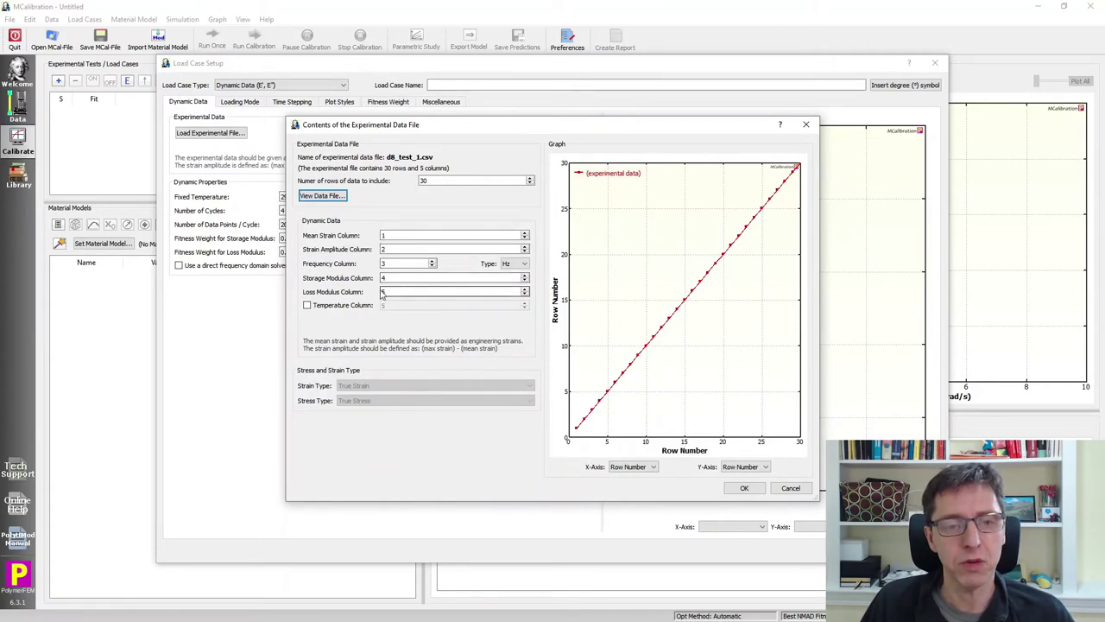
pyautogui.click(516, 263)
pyautogui.click(509, 277)
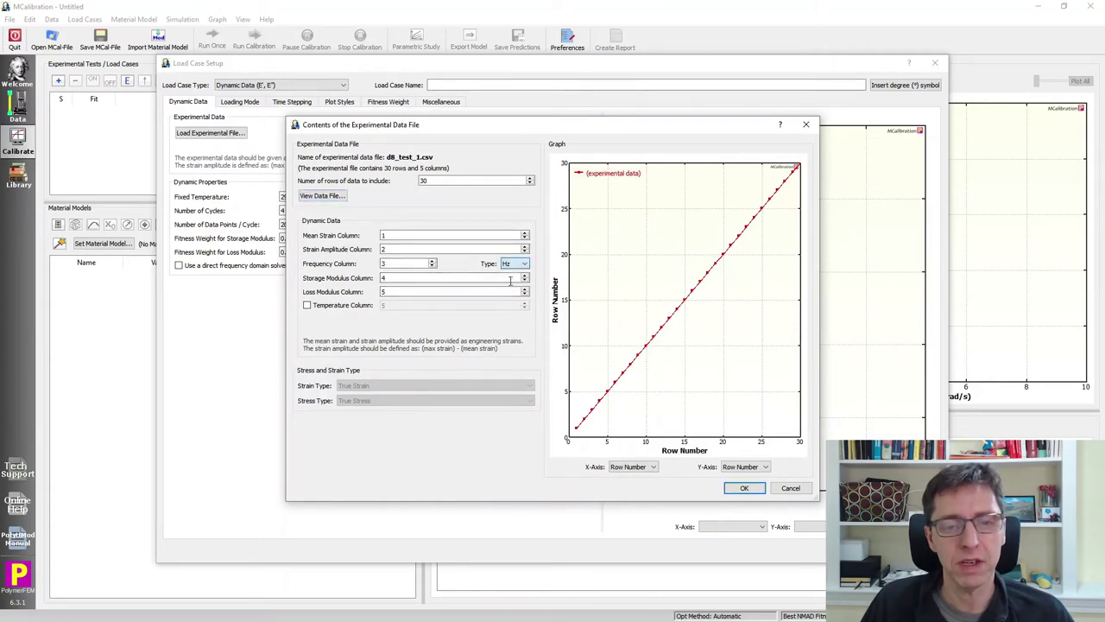
pyautogui.click(743, 489)
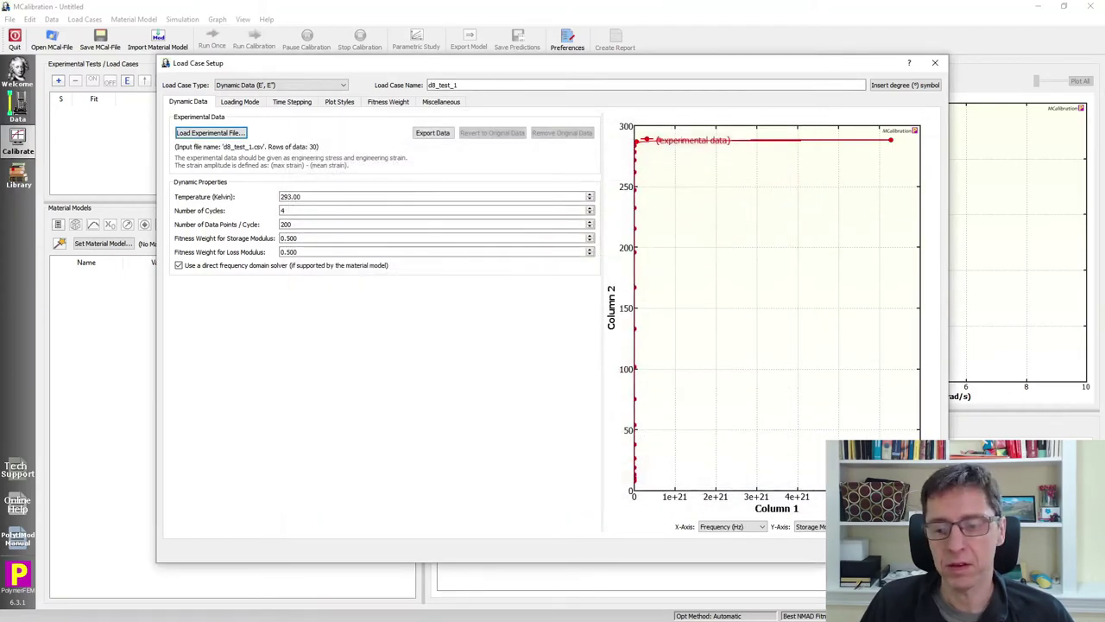
# Step: Create the d8_test_1 load case and put the graph's frequency X-axis on a log scale
pyautogui.click(898, 550)
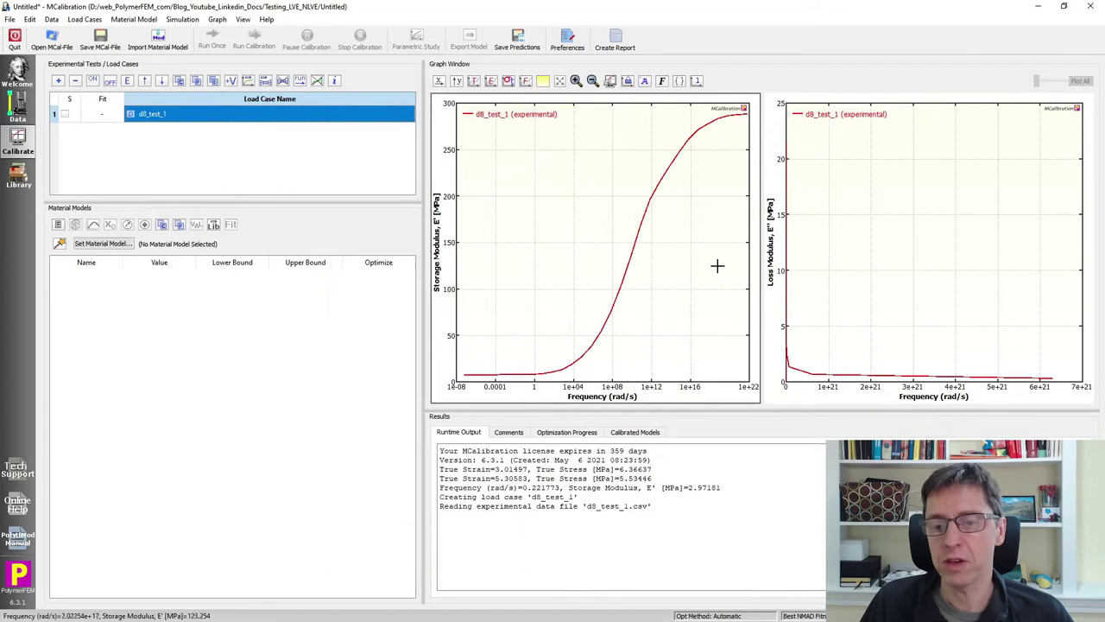
pyautogui.click(851, 266)
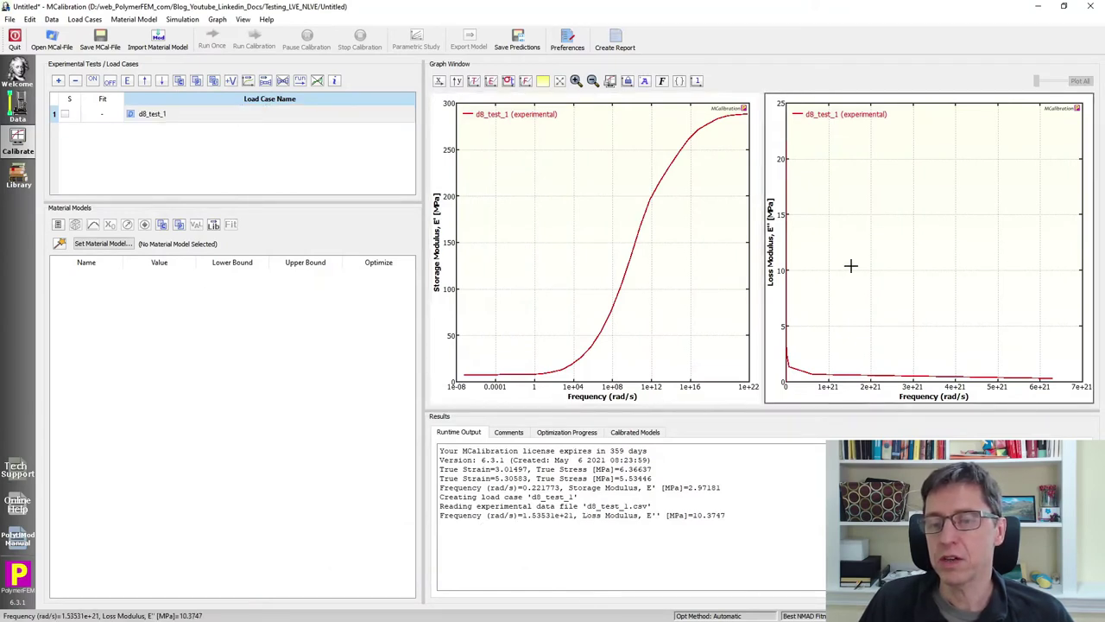
pyautogui.doubleClick(850, 266)
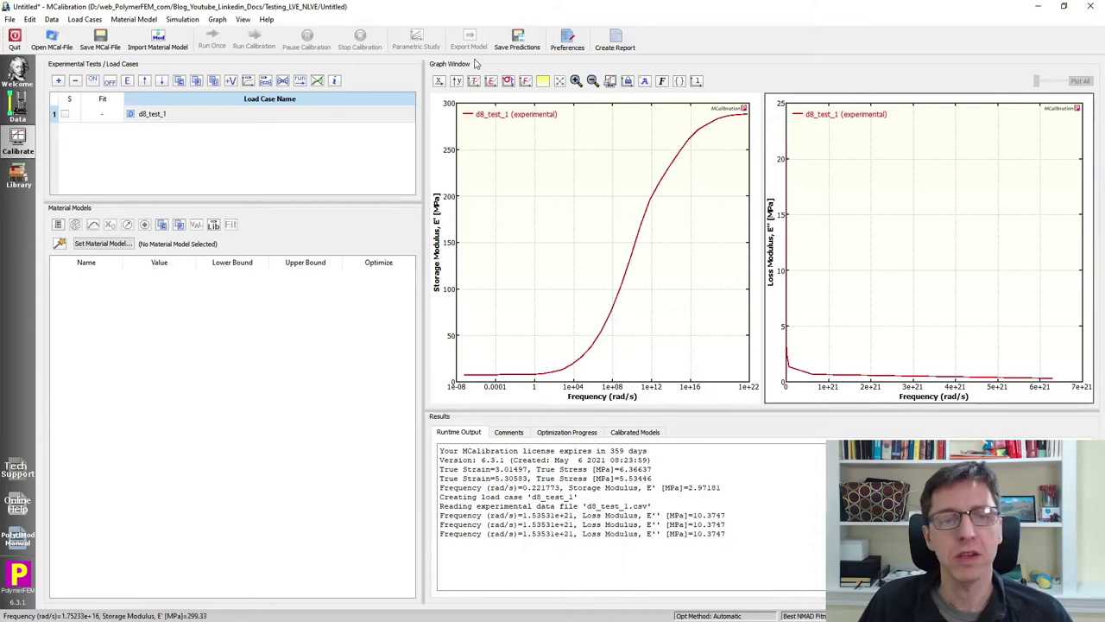
pyautogui.click(439, 82)
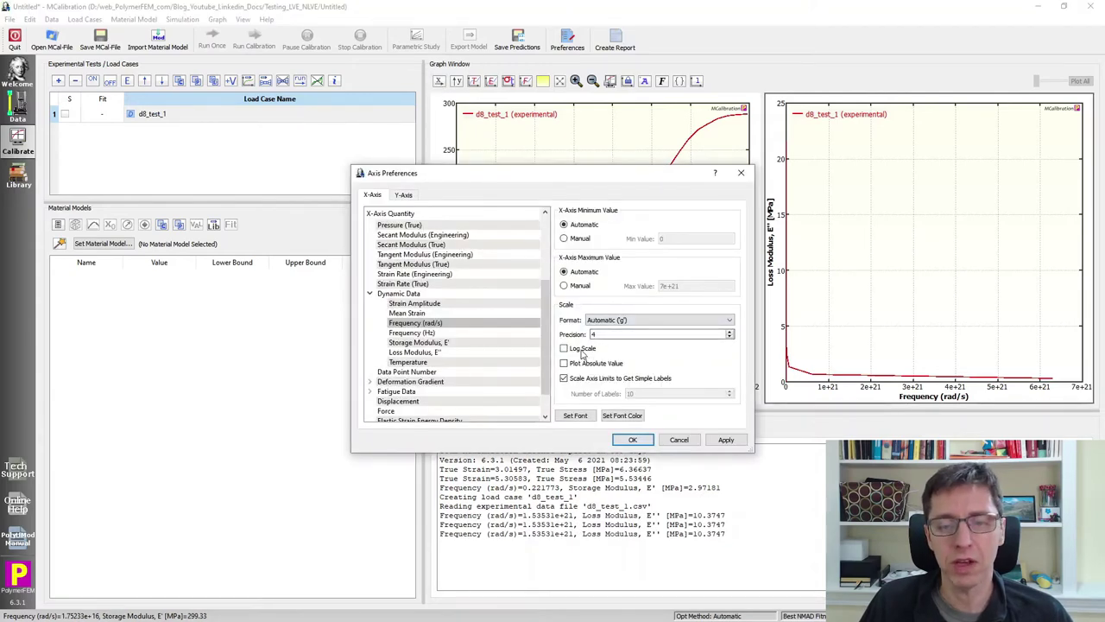
pyautogui.click(632, 441)
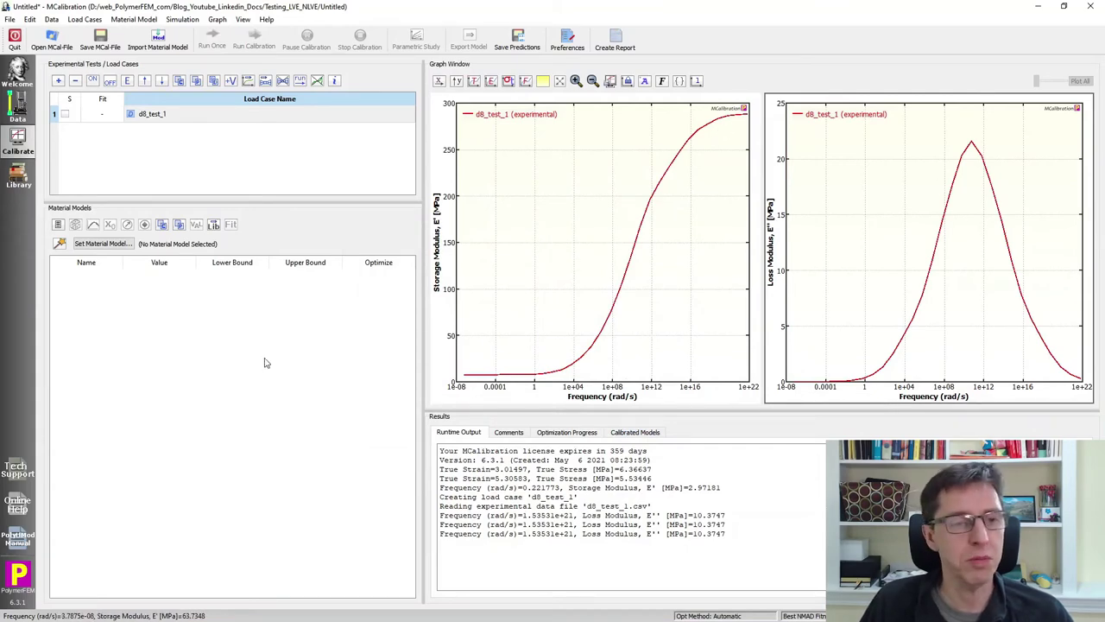
# Step: Assign the Abaqus-Hyperelastic-Viscoelastic (Arruda-Boyce) model with Prony terms chosen automatically from the DMA data
pyautogui.click(121, 245)
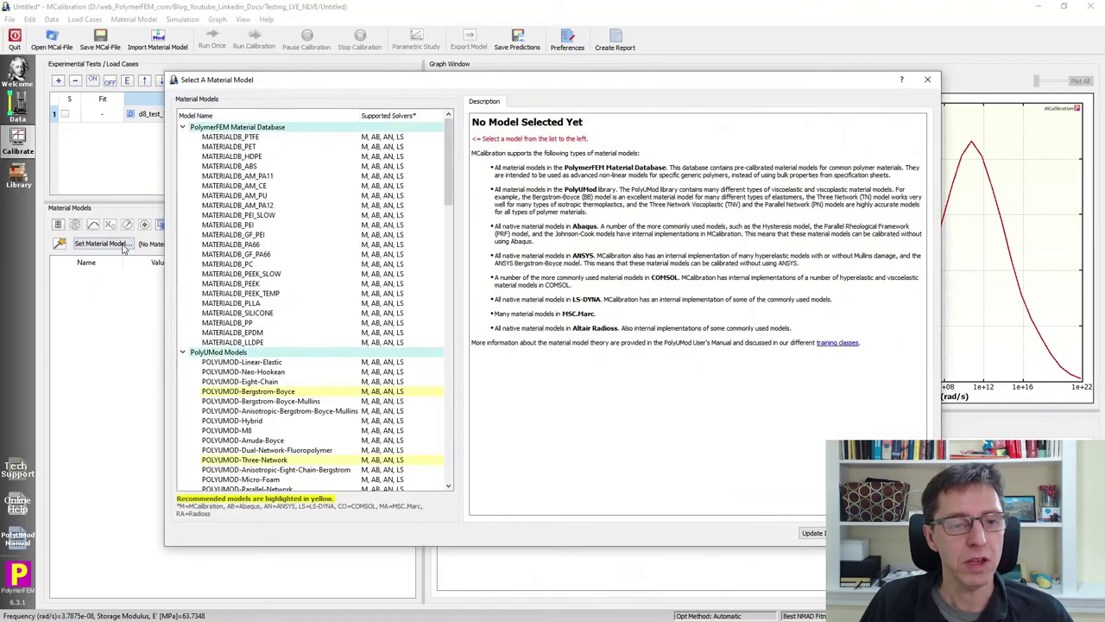
pyautogui.scroll(-15, 294, 297)
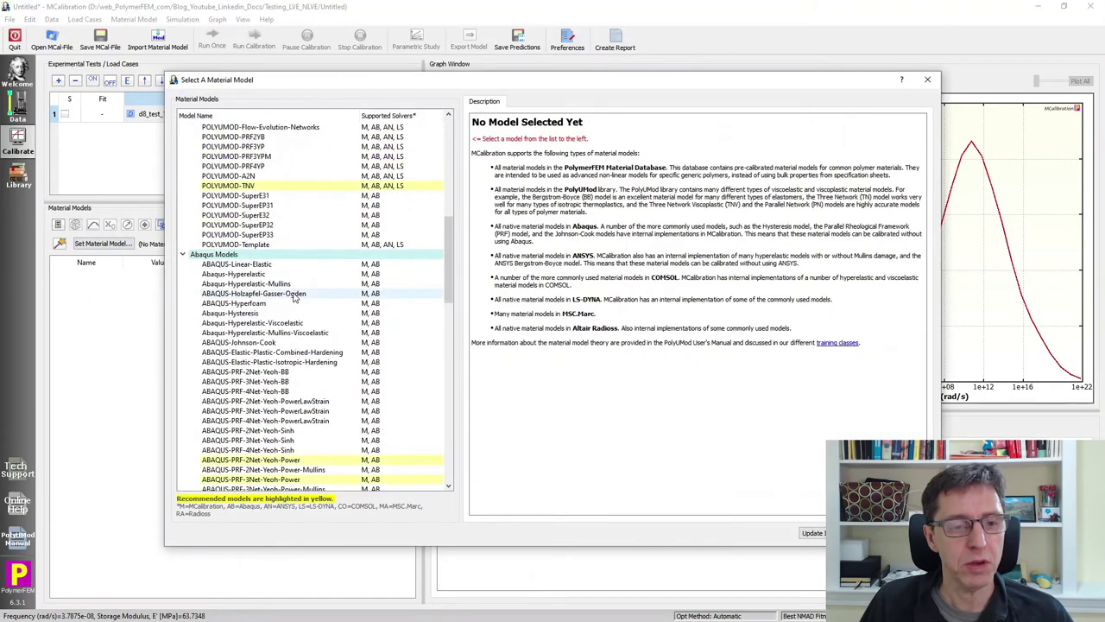
pyautogui.click(263, 323)
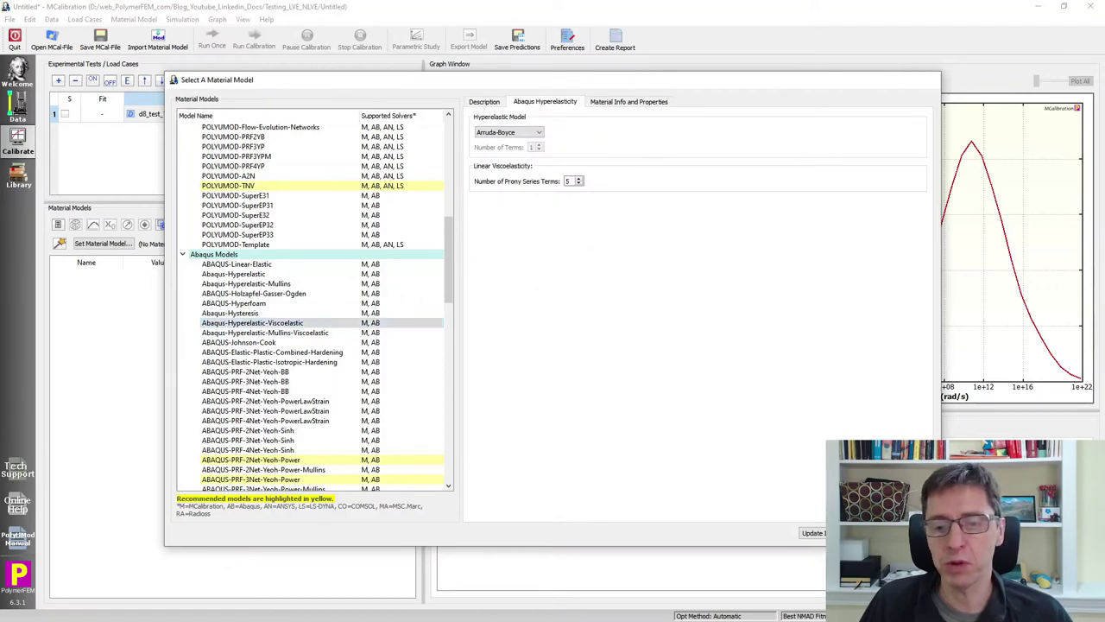
pyautogui.press('Return')
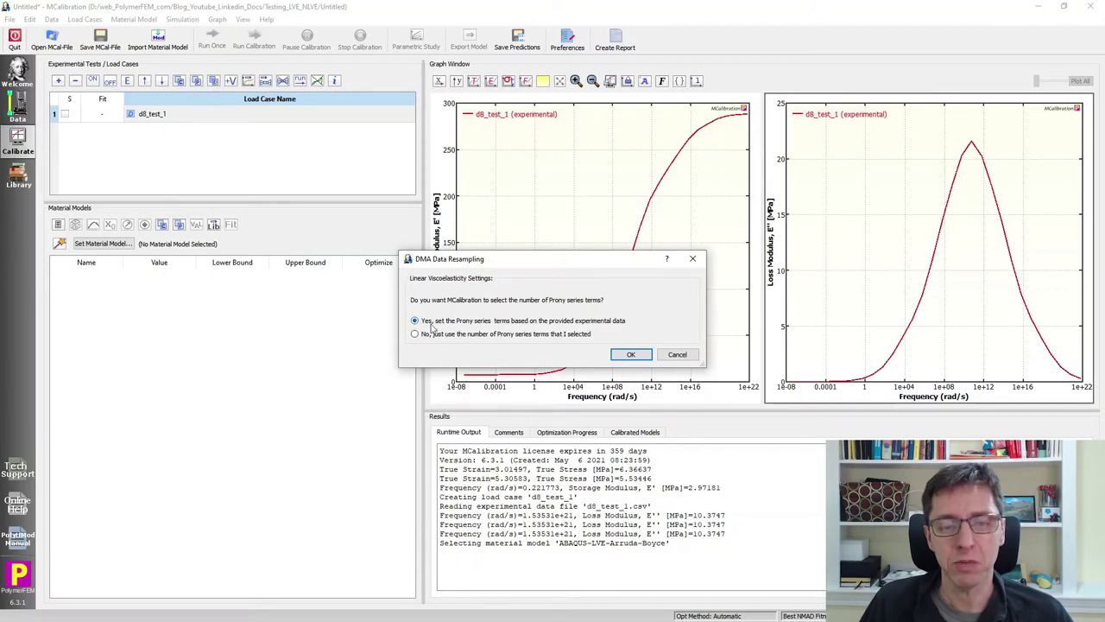
pyautogui.click(633, 355)
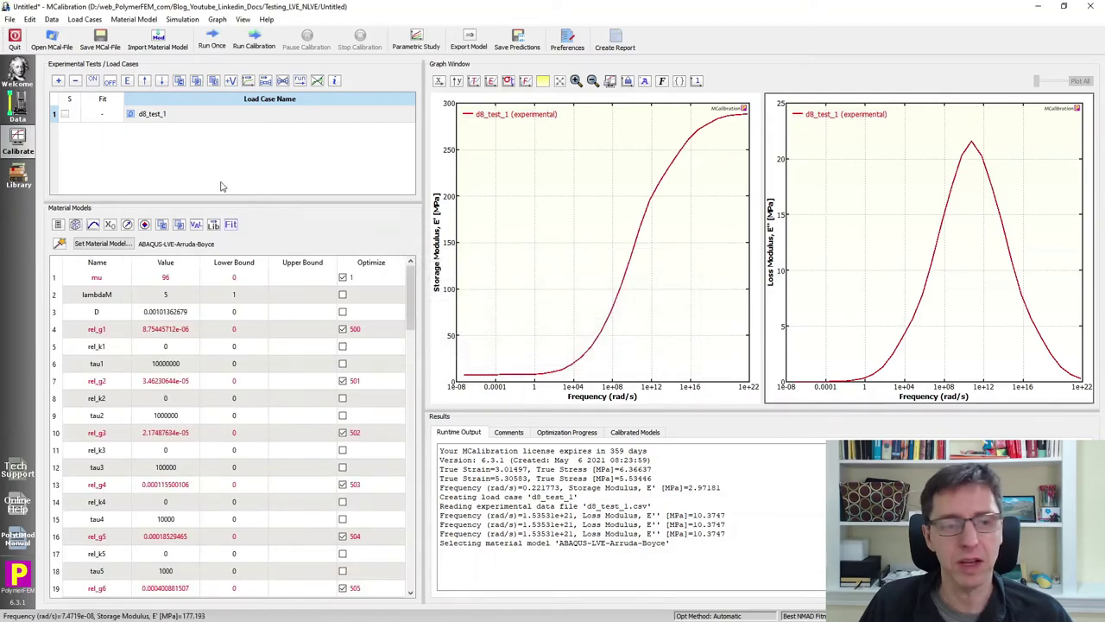
# Step: Enlarge the parameter table, run one evaluation (NMAD 5.25), and reopen the d8_test_1 setup
pyautogui.moveTo(179, 202); pyautogui.dragTo(181, 161)
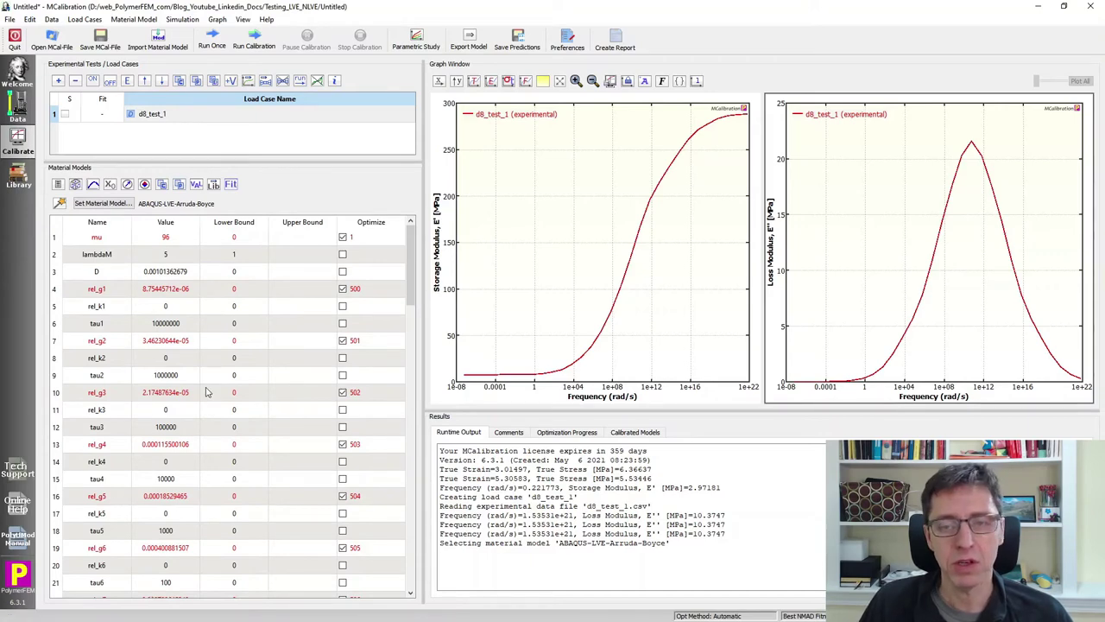
pyautogui.click(212, 45)
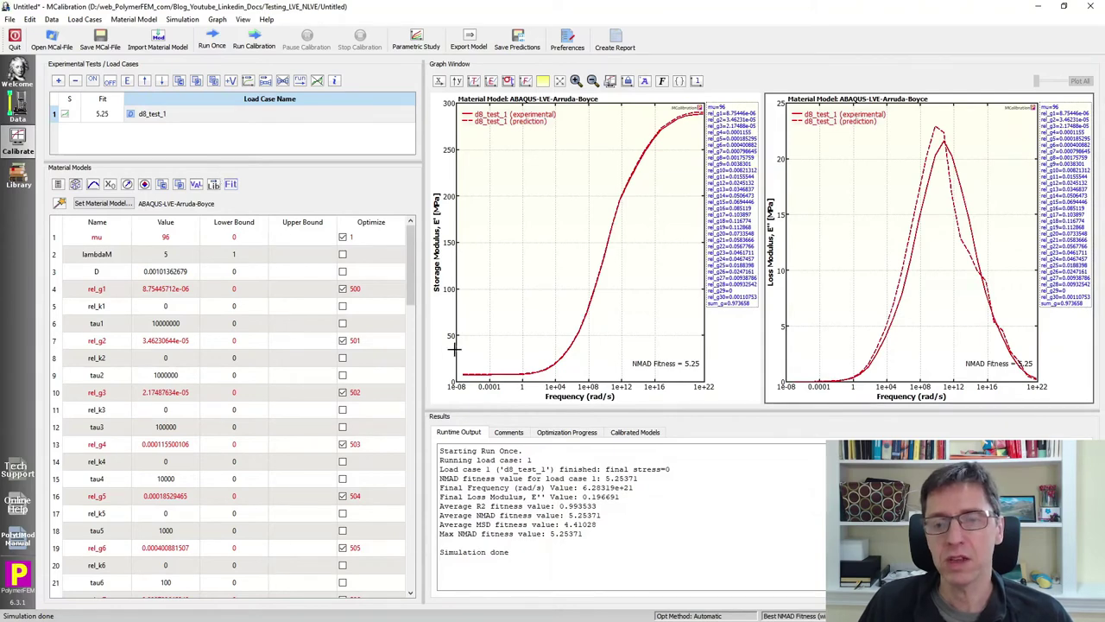
pyautogui.click(168, 118)
pyautogui.doubleClick(167, 118)
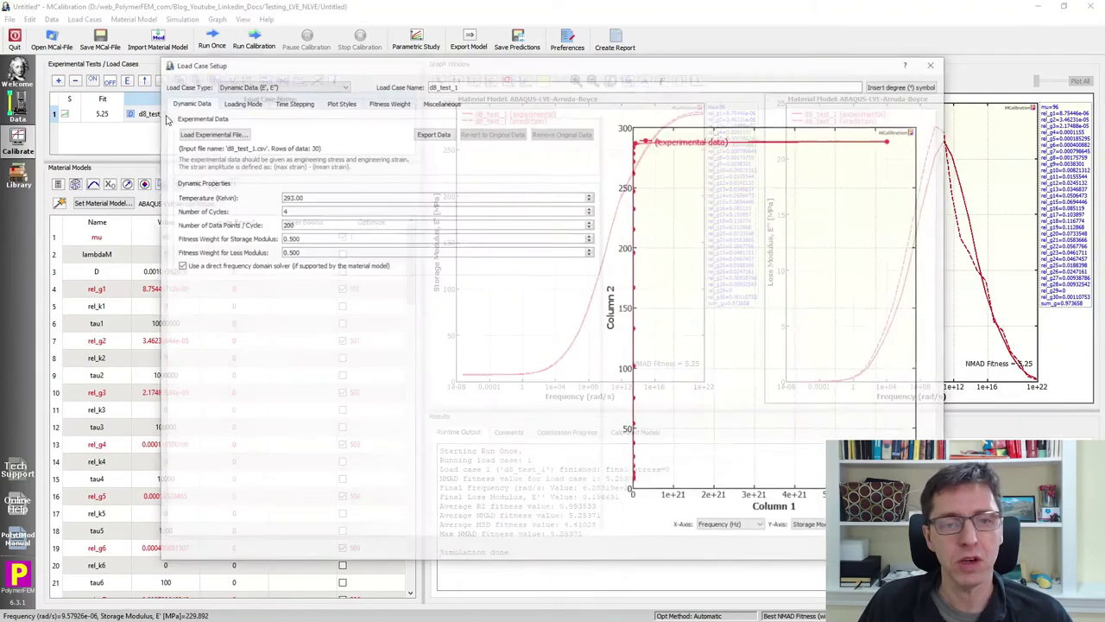
# Step: Set the d8_test_1 predicted line colour to #5500ff in Plot Styles and apply it
pyautogui.click(329, 103)
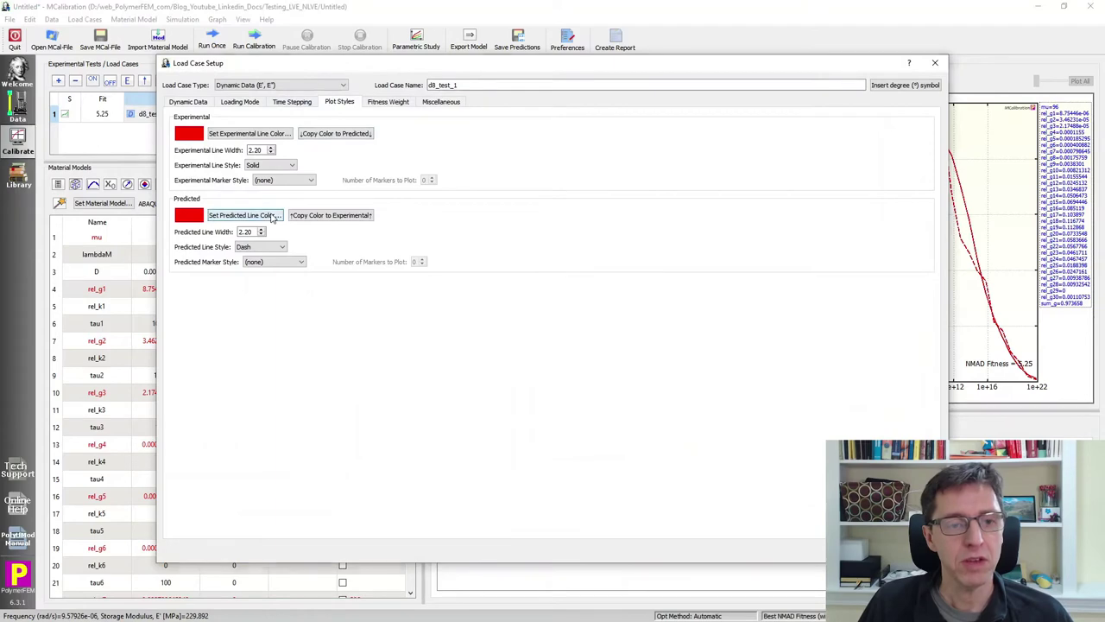
pyautogui.click(275, 216)
pyautogui.click(417, 372)
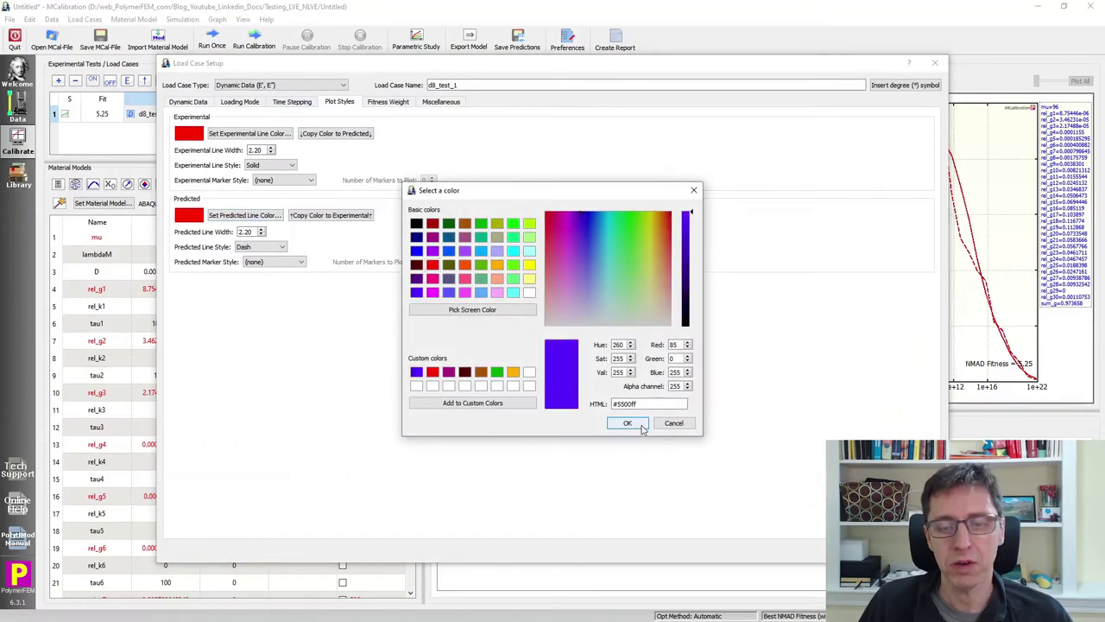
pyautogui.click(628, 422)
pyautogui.press('Return')
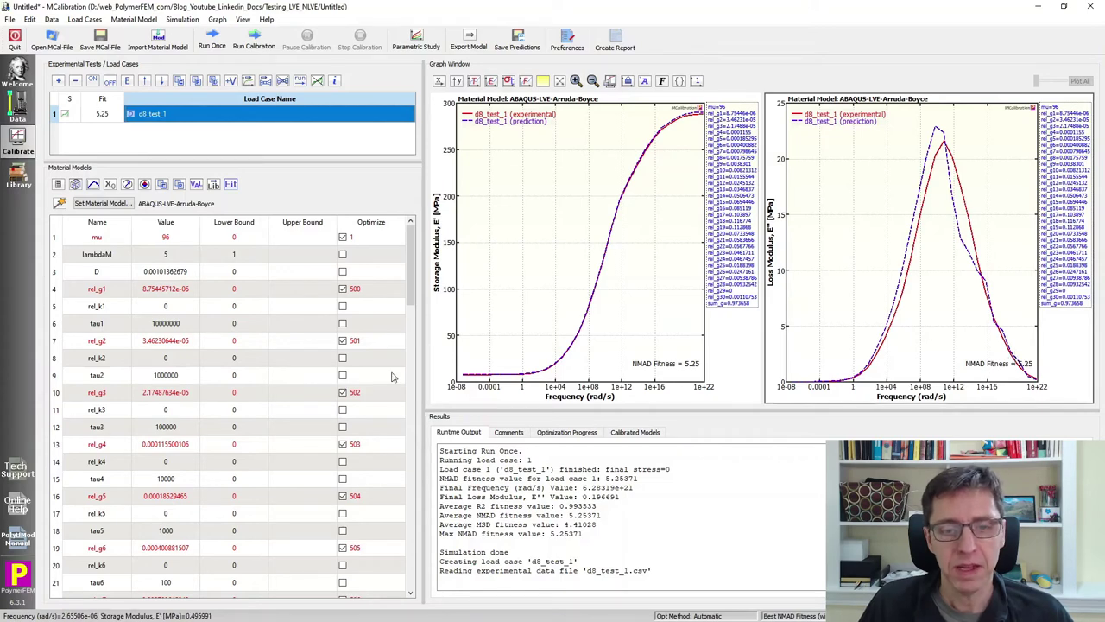
# Step: Present the LVE Calibration slide in Google Slides, exit the slideshow, then quit MCalibration
pyautogui.hotkey('alt', 'Tab')
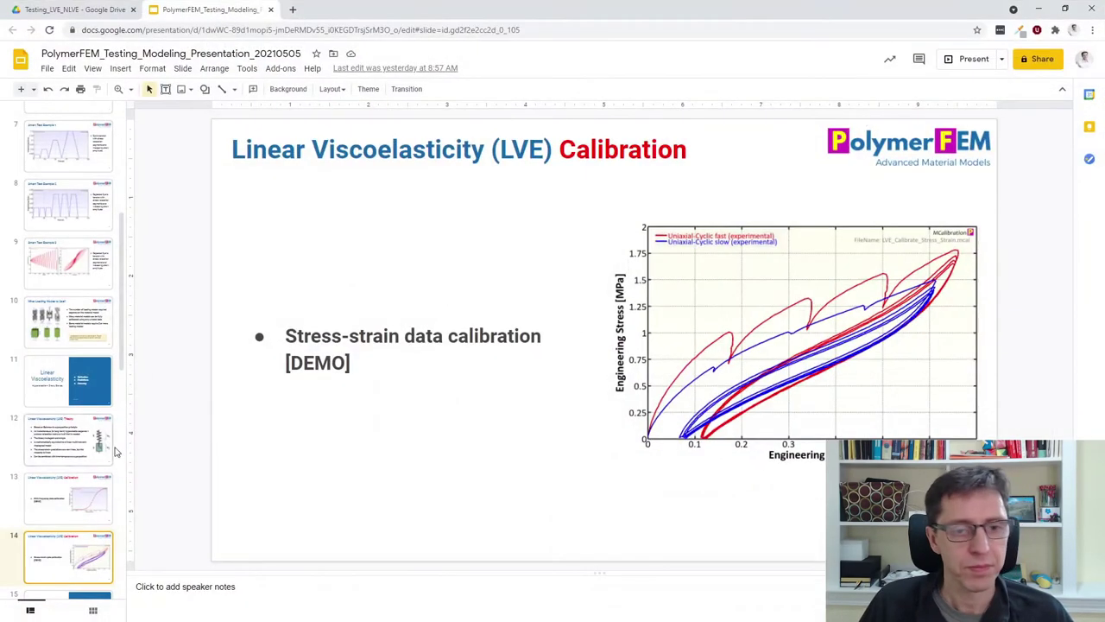
pyautogui.click(964, 59)
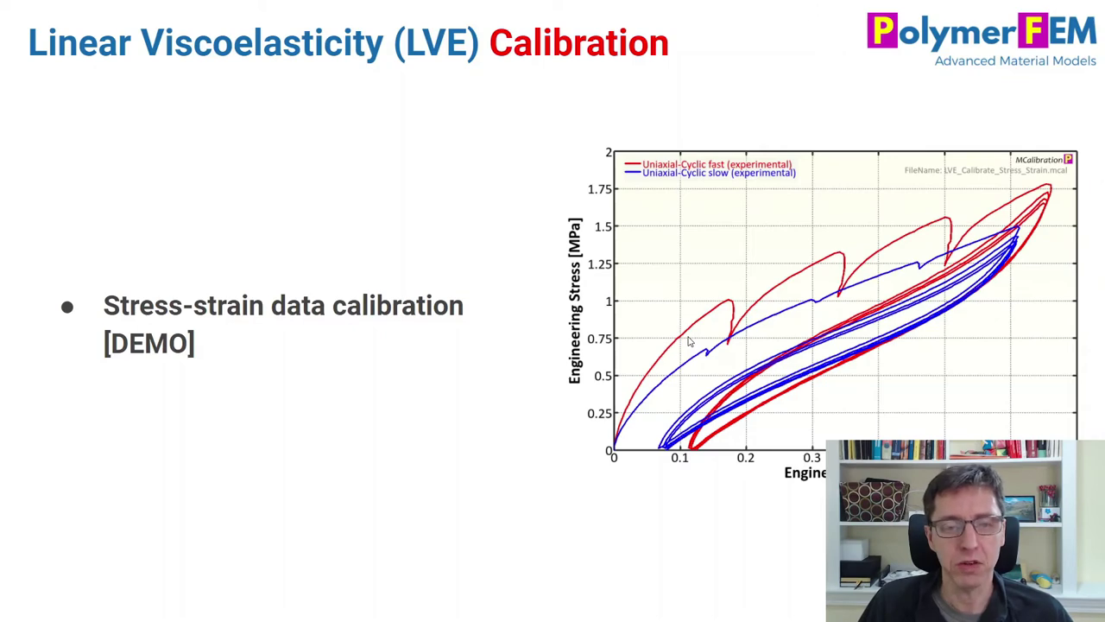
pyautogui.press('Escape')
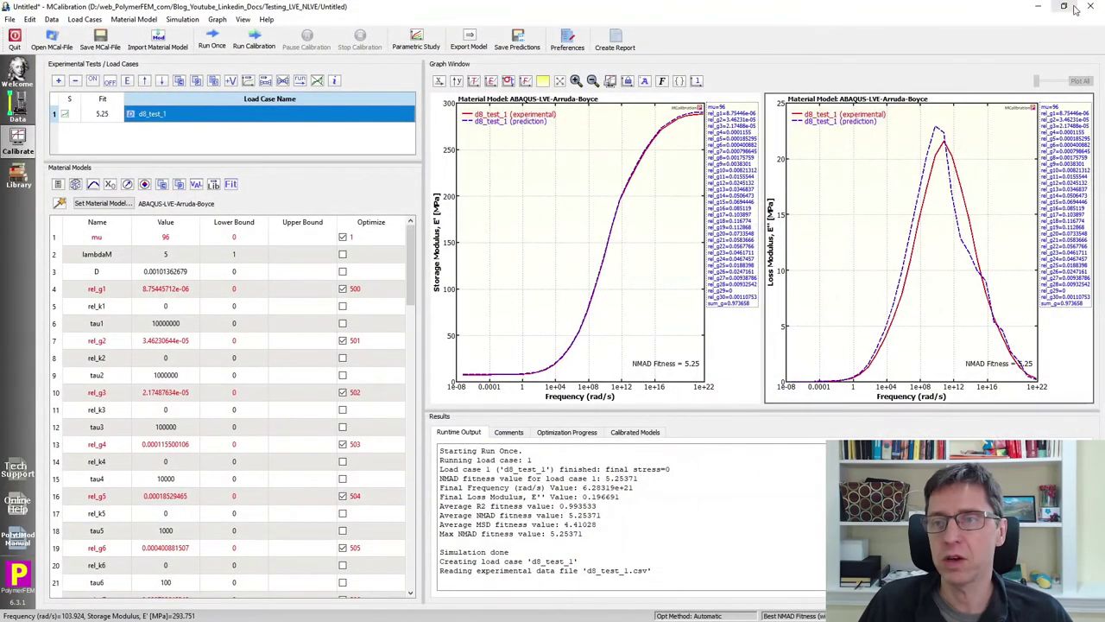
pyautogui.click(1090, 7)
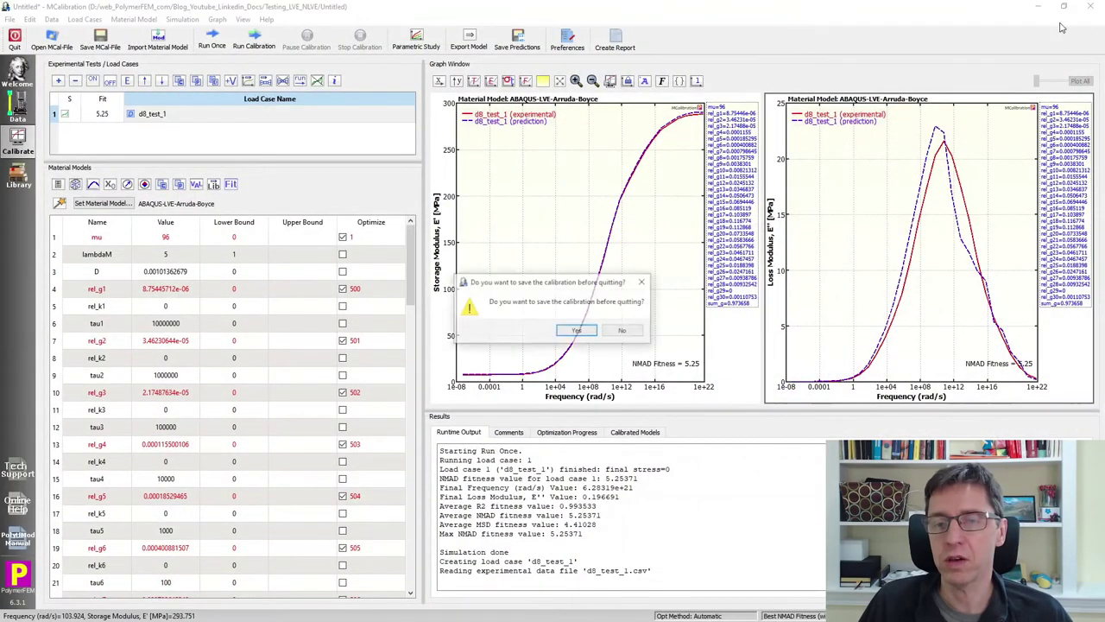
# Step: Decline saving the DMA calibration when quitting
pyautogui.click(621, 329)
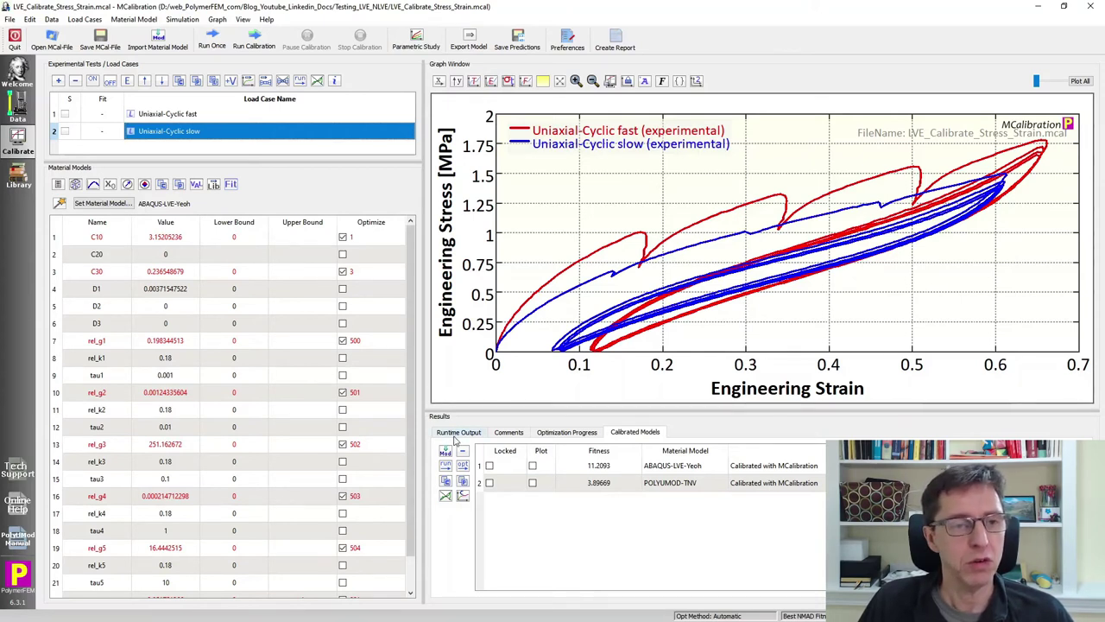
# Step: Run the Yeoh model once (NMAD 11.2) and view the fast, slow, then both cyclic load cases
pyautogui.click(212, 39)
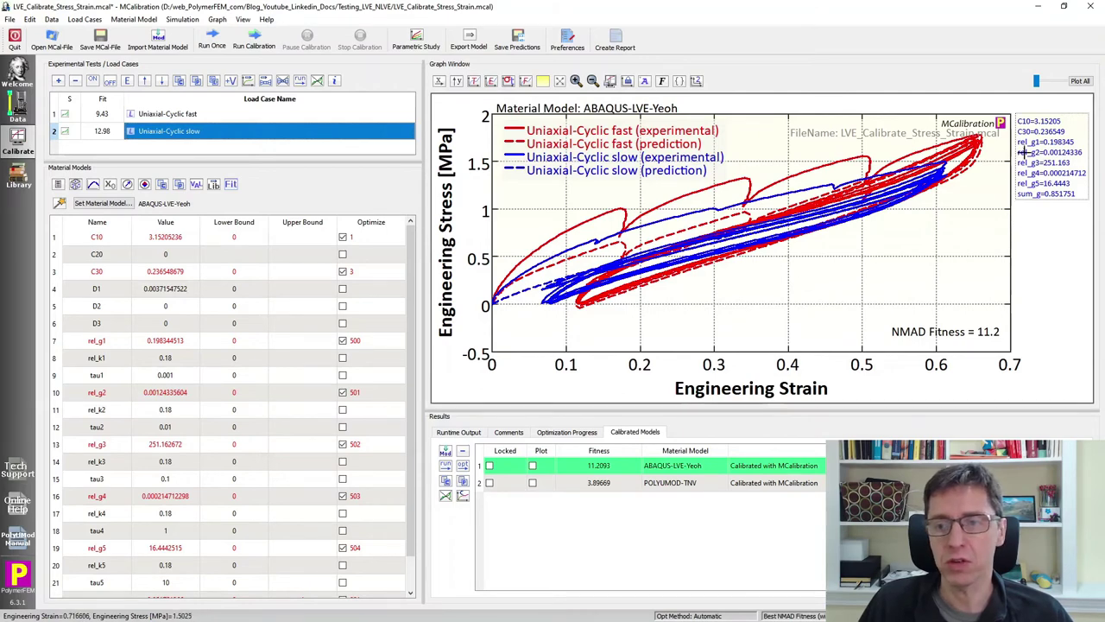
pyautogui.moveTo(1037, 83); pyautogui.dragTo(1050, 85)
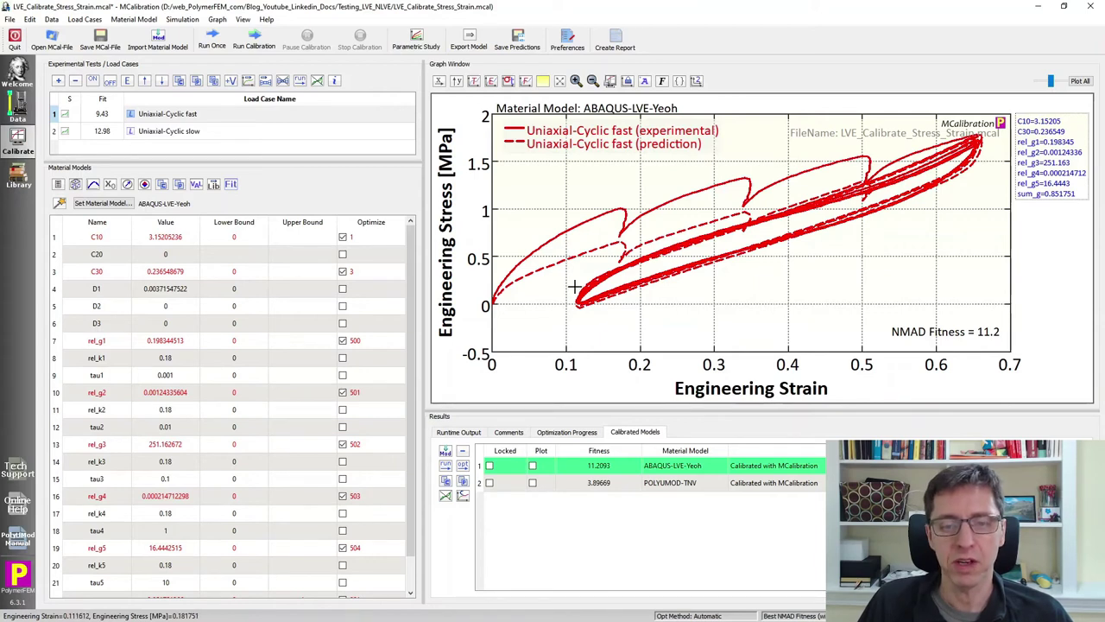
pyautogui.click(987, 339)
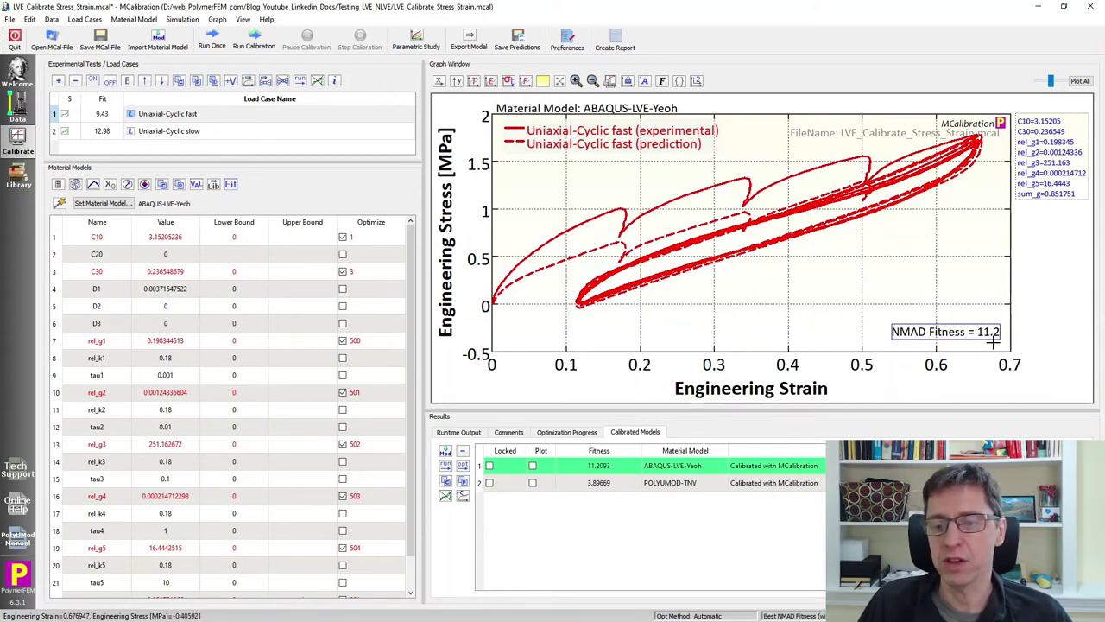
pyautogui.click(1036, 339)
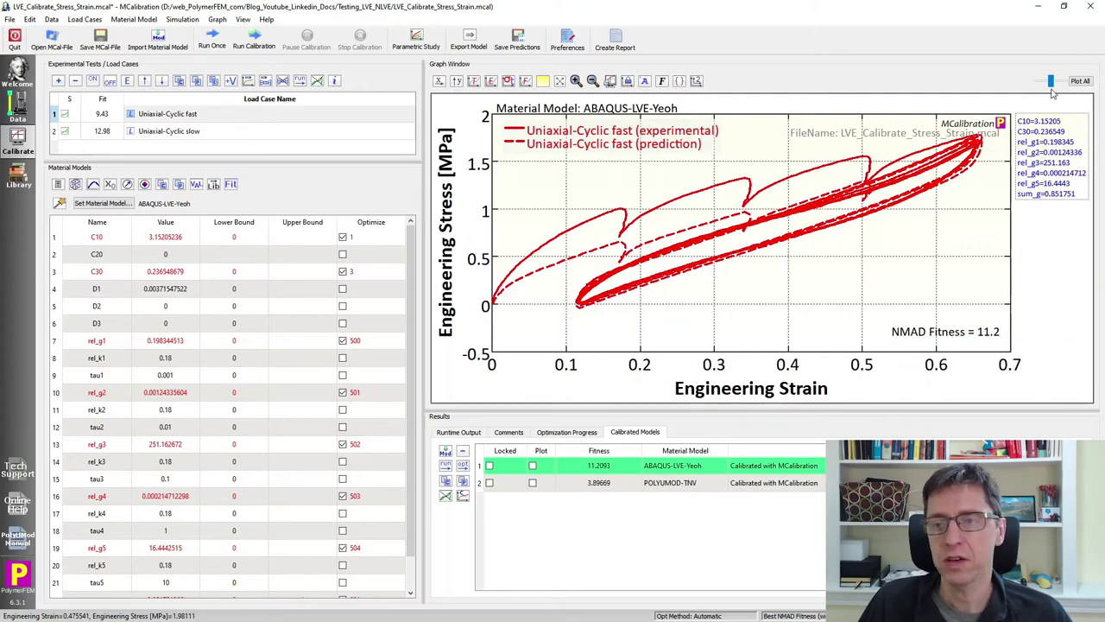
pyautogui.moveTo(1053, 81); pyautogui.dragTo(1066, 81)
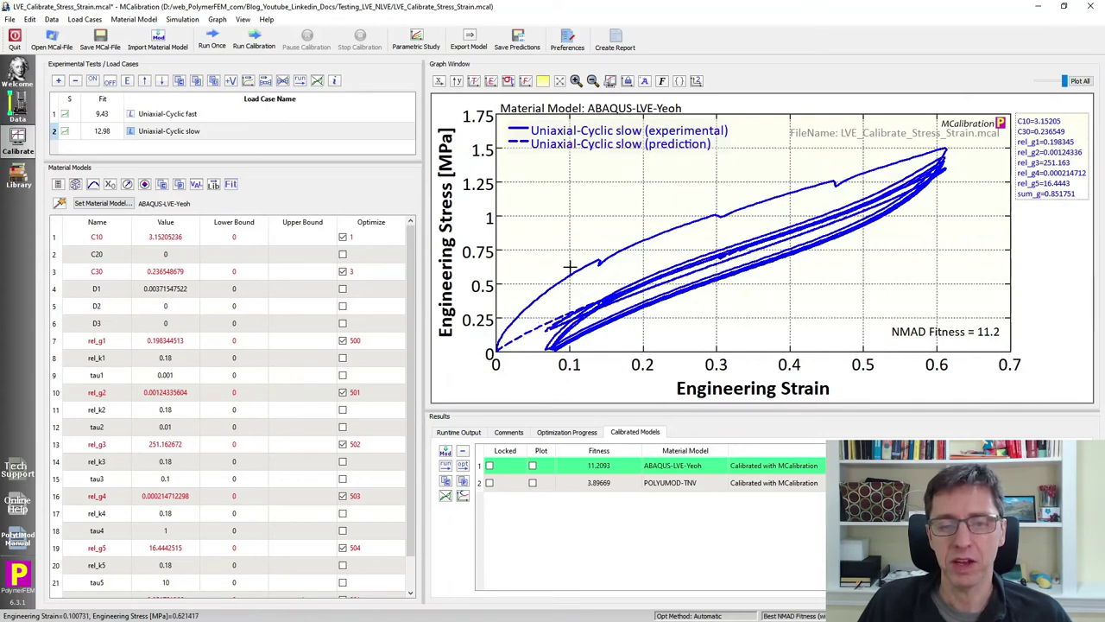
pyautogui.moveTo(1068, 81); pyautogui.dragTo(1036, 81)
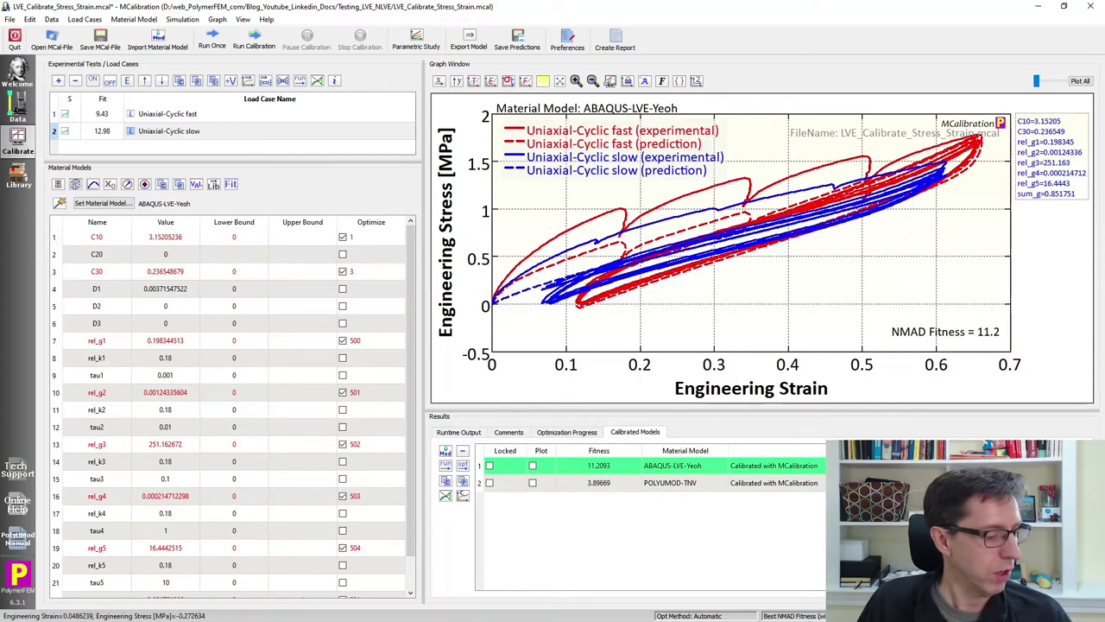
# Step: Present the Google Slides deck and advance to the Non-Linear Viscoplastic Theory slide
pyautogui.hotkey('alt', 'Tab')
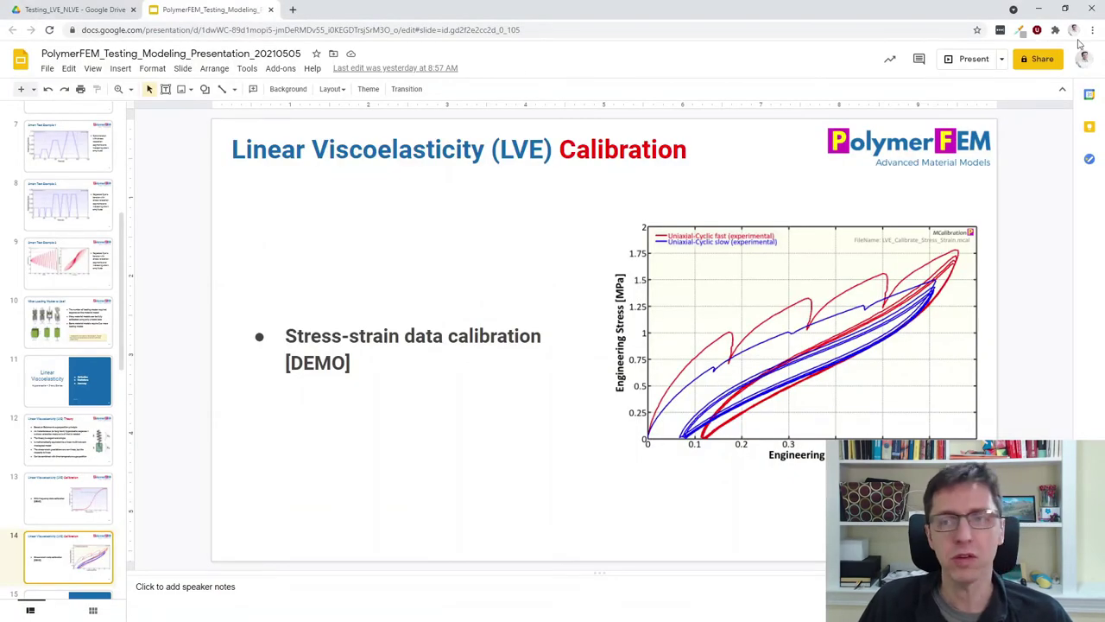
pyautogui.click(971, 58)
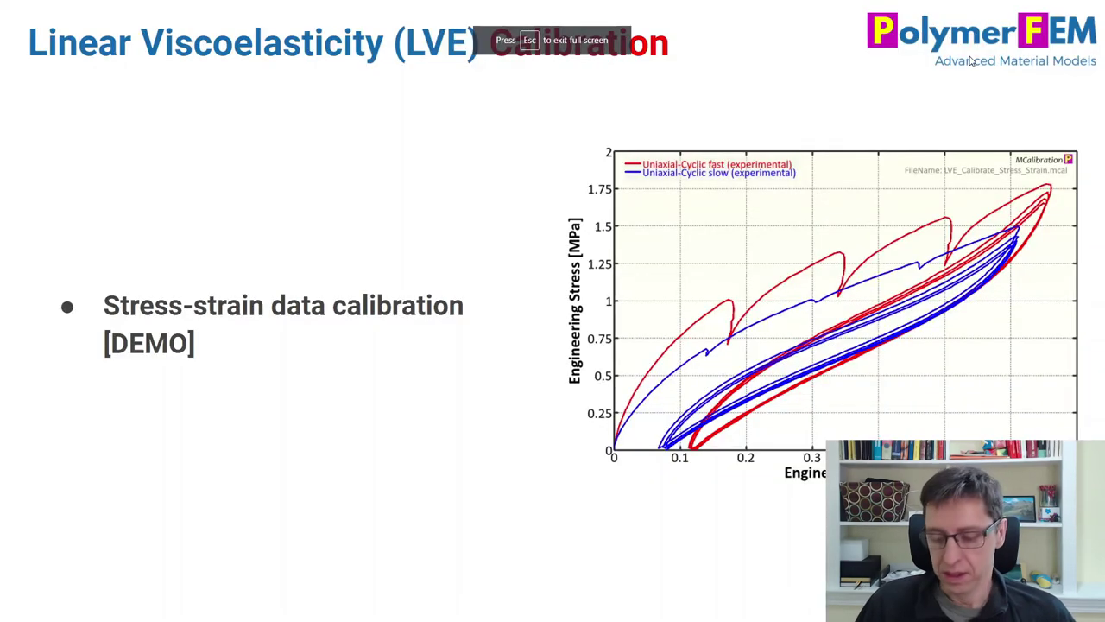
pyautogui.press('Right')
pyautogui.press('Right')
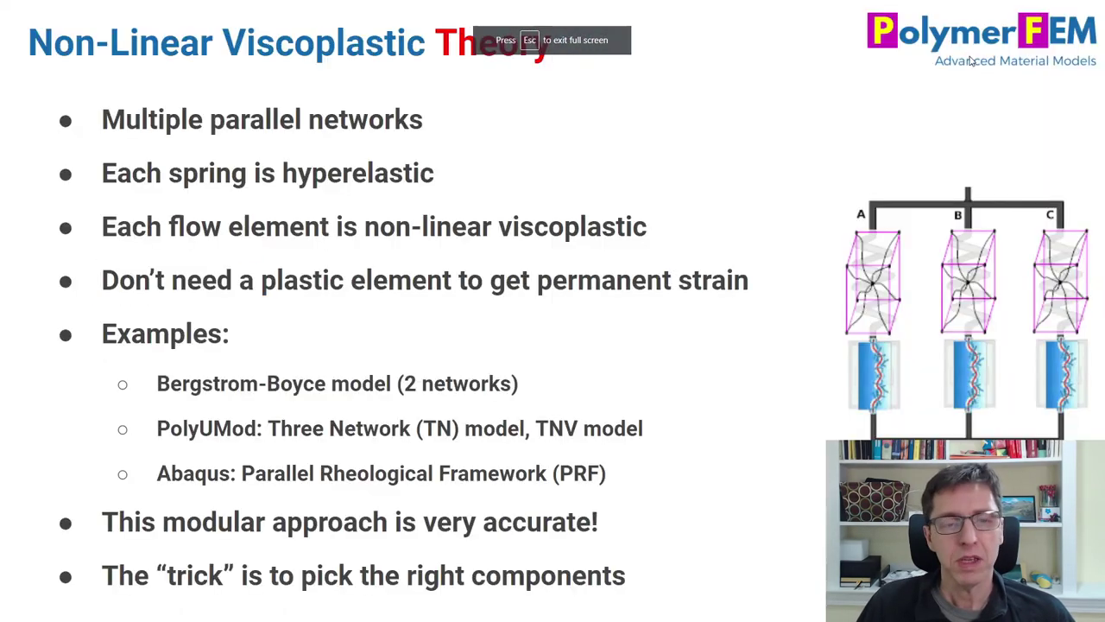